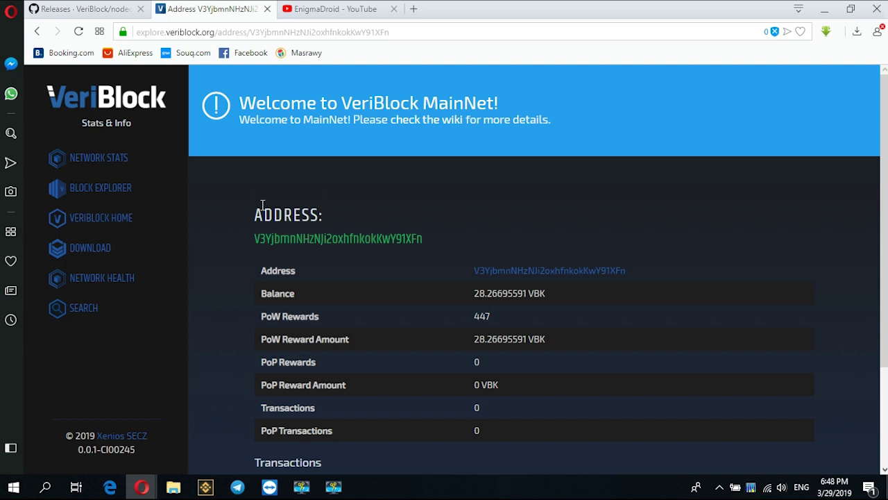
- Switch to the VeriBlock nodecore-releases page on GitHub and show its full web address
key("ctrl+Tab")
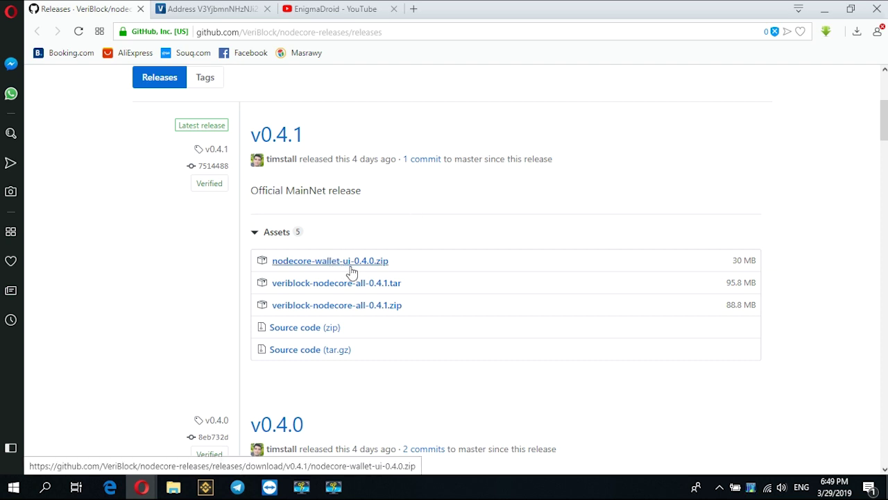
left_click(312, 35)
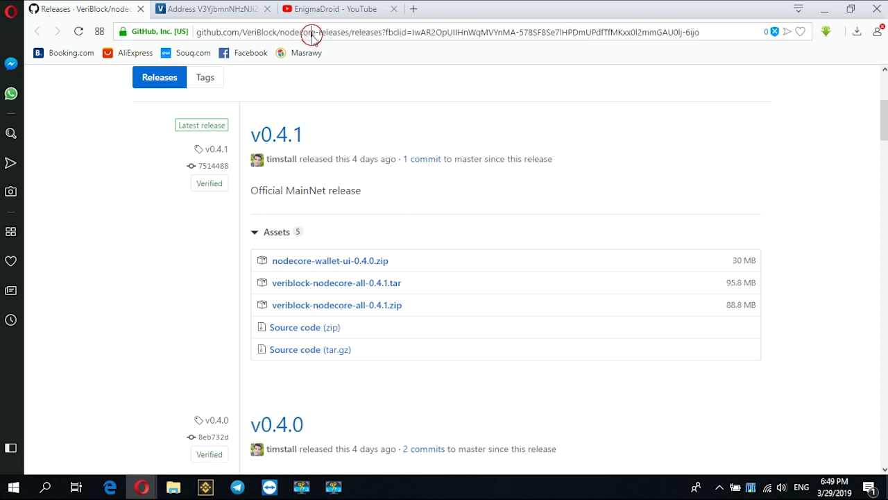
left_click(444, 203)
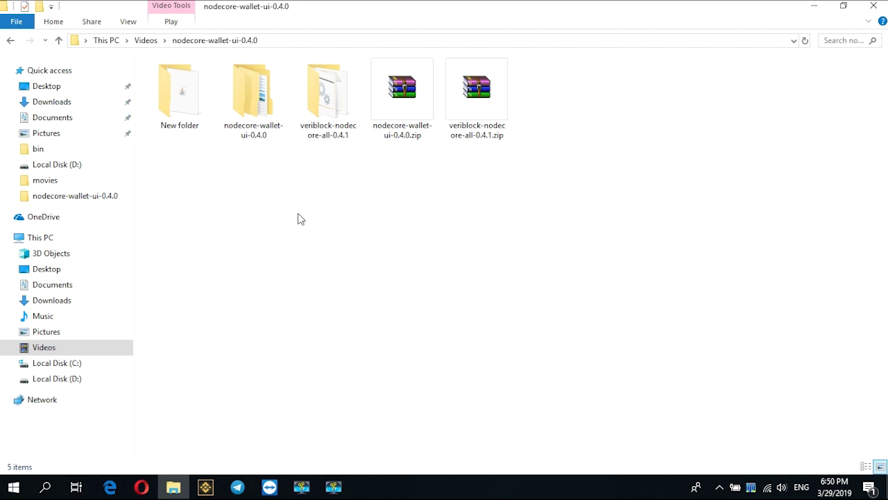
- In File Explorer, run nodecore.bat from the bin folder of nodecore-0.4.1 inside veriblock-nodecore-all-0.4.1 and minimize its console
left_click(336, 97)
double_click(337, 97)
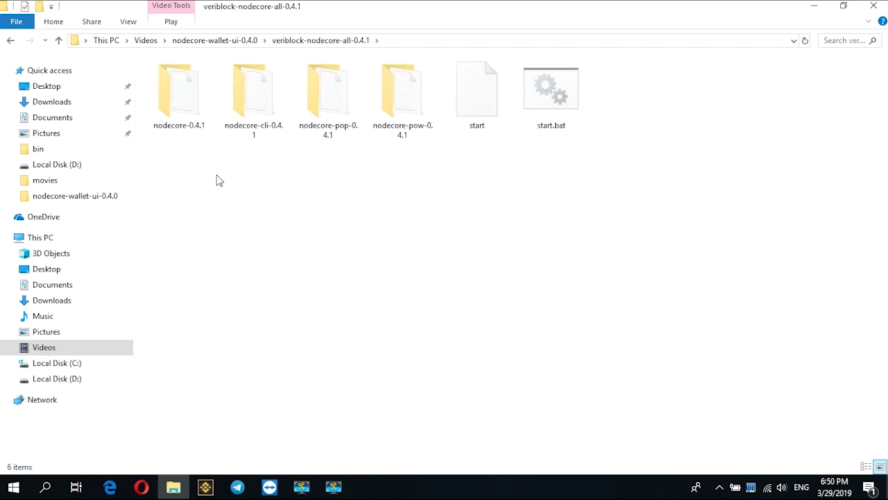
double_click(183, 127)
double_click(184, 103)
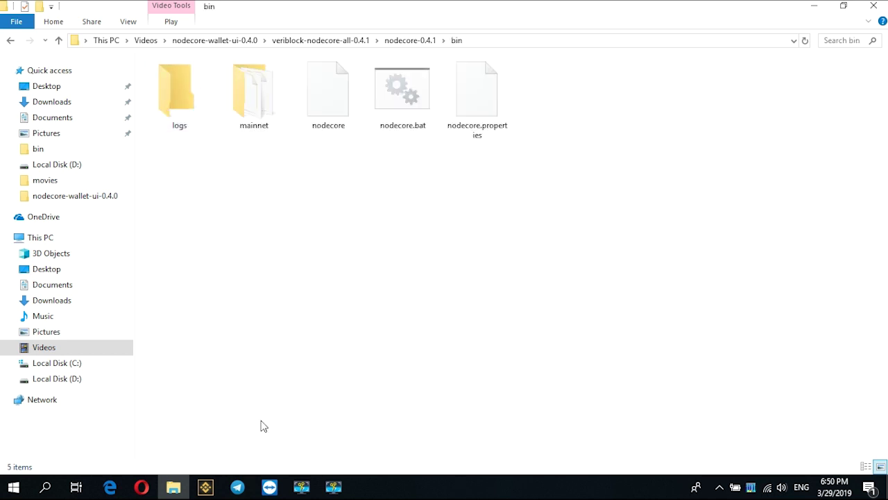
left_click(401, 101)
double_click(401, 110)
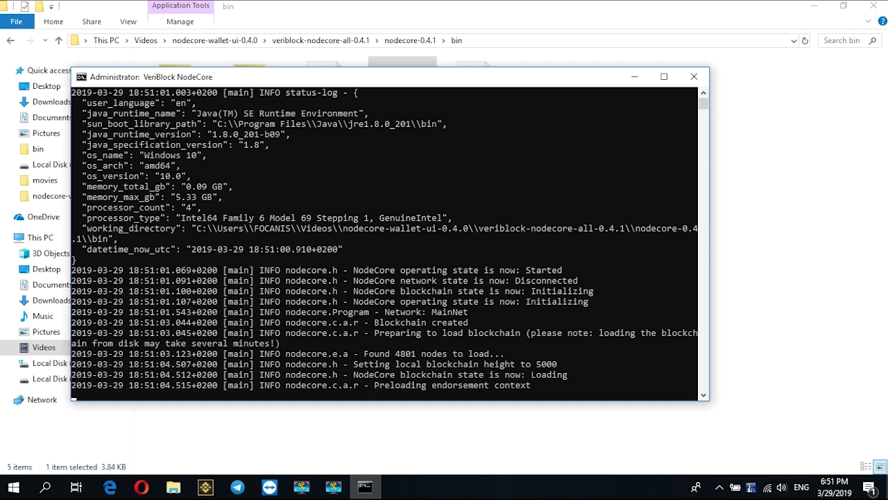
left_click(634, 77)
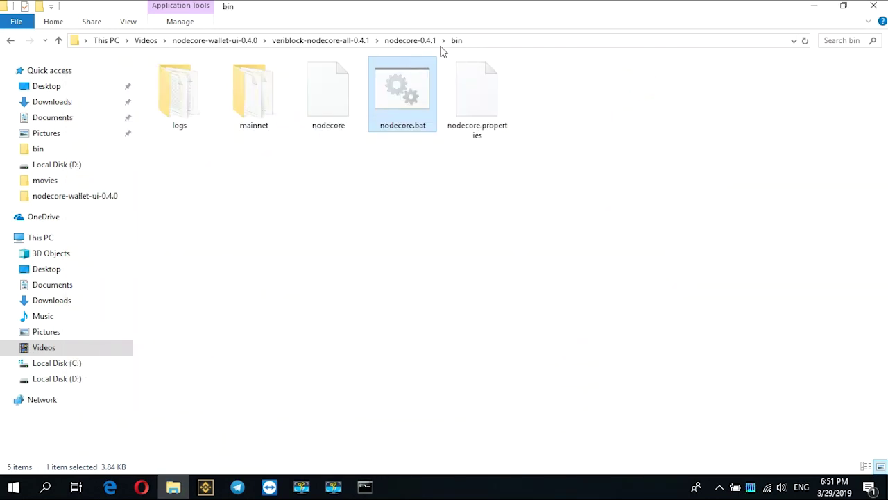
- Run nodecore-wallet-ui.bat from the bin folder of nodecore-wallet-ui-0.4.0 and continue past the wallet's English welcome screen
left_click(243, 42)
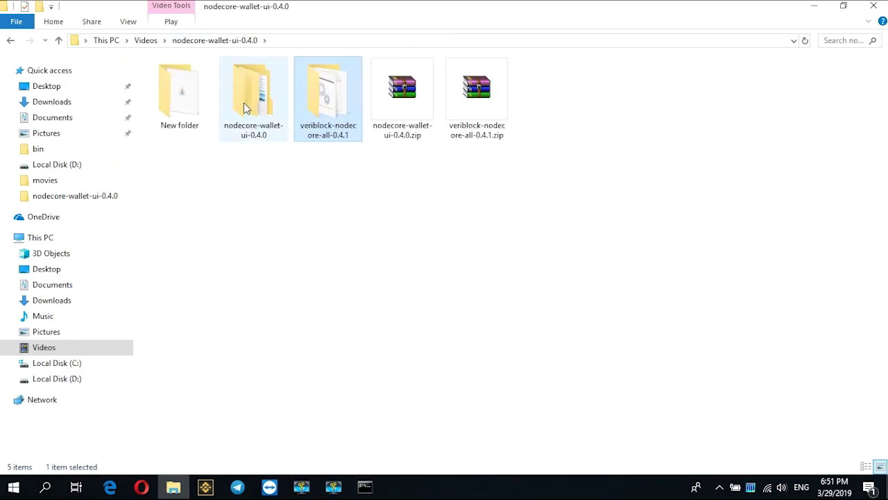
left_click(243, 104)
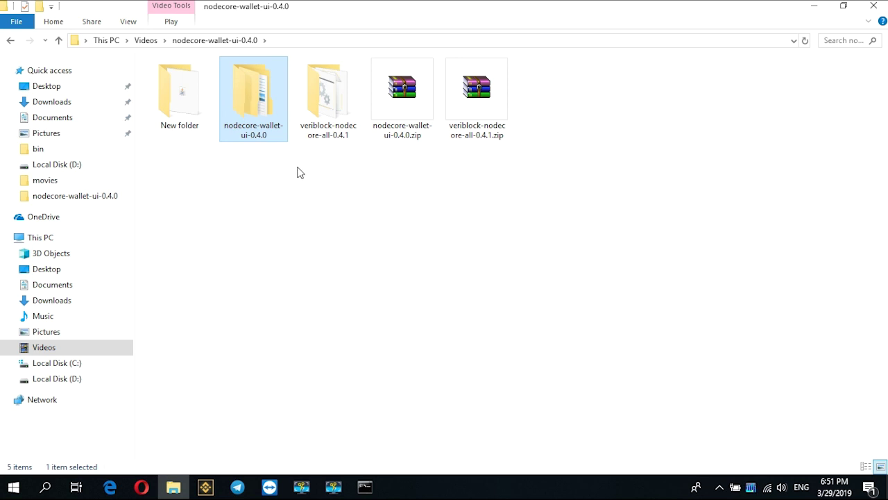
double_click(269, 111)
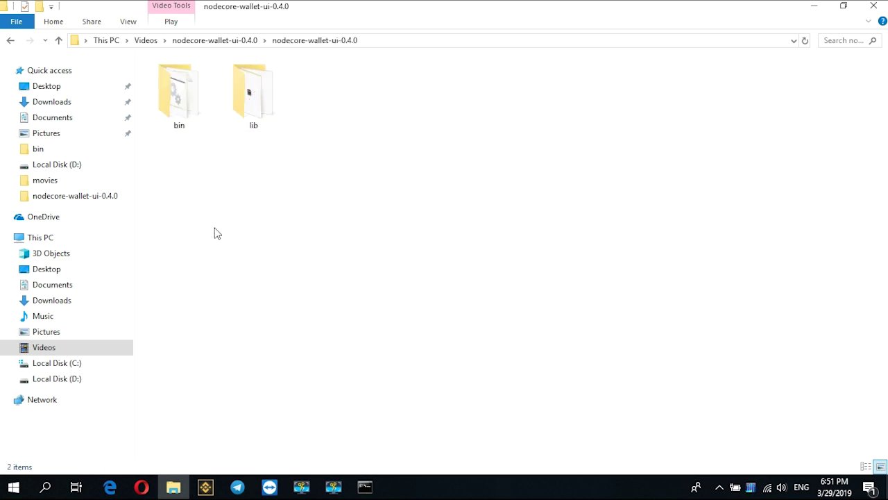
left_click(168, 111)
double_click(167, 110)
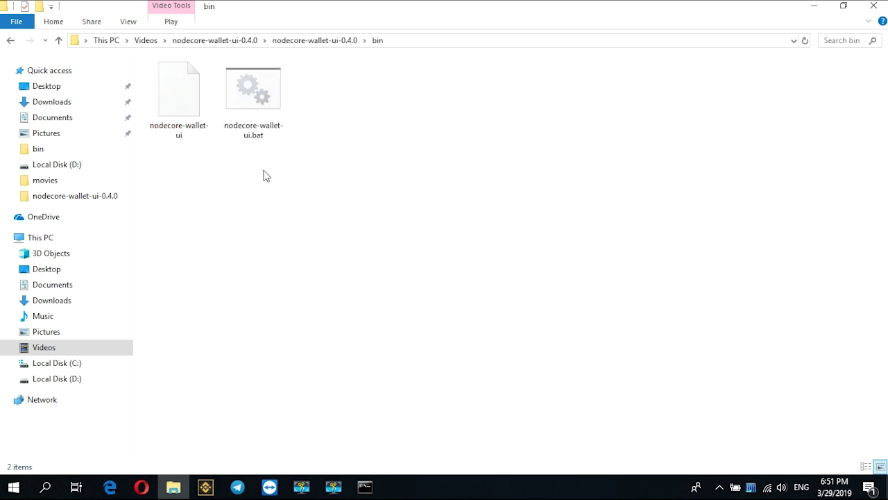
double_click(262, 123)
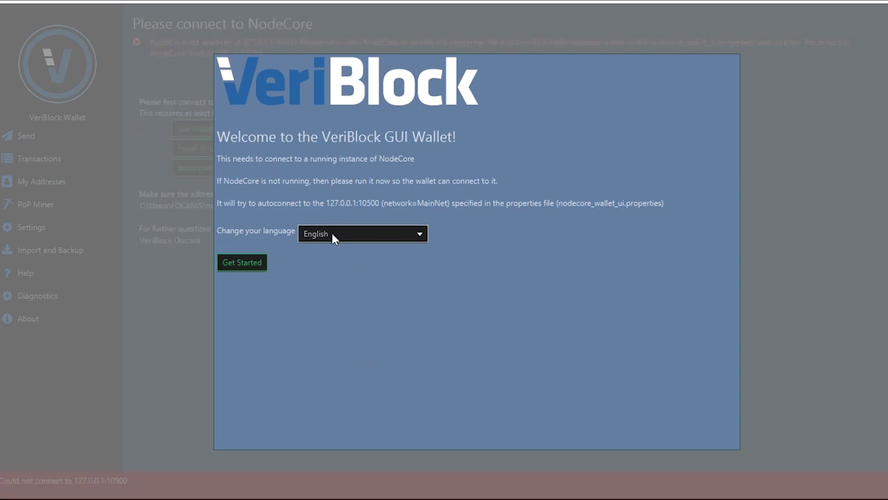
left_click(242, 262)
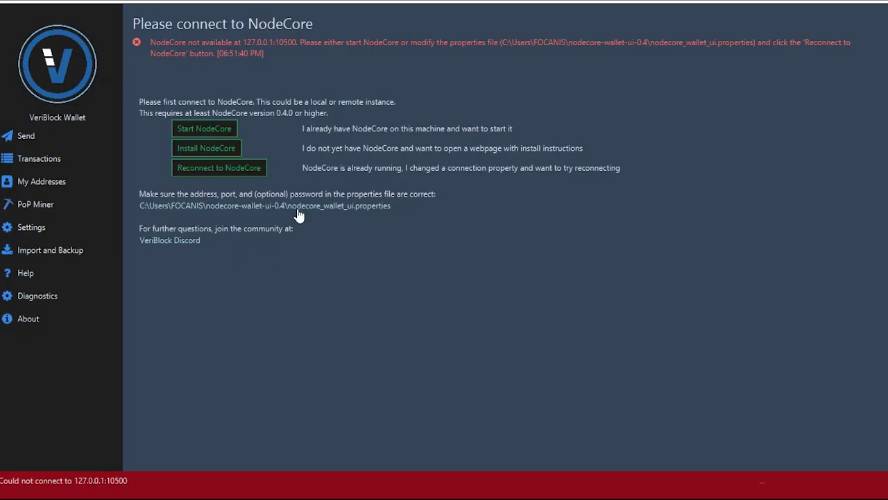
- Maximize the wallet window and bring up the VeriBlock NodeCore console to check its blockchain synchronization
double_click(340, 5)
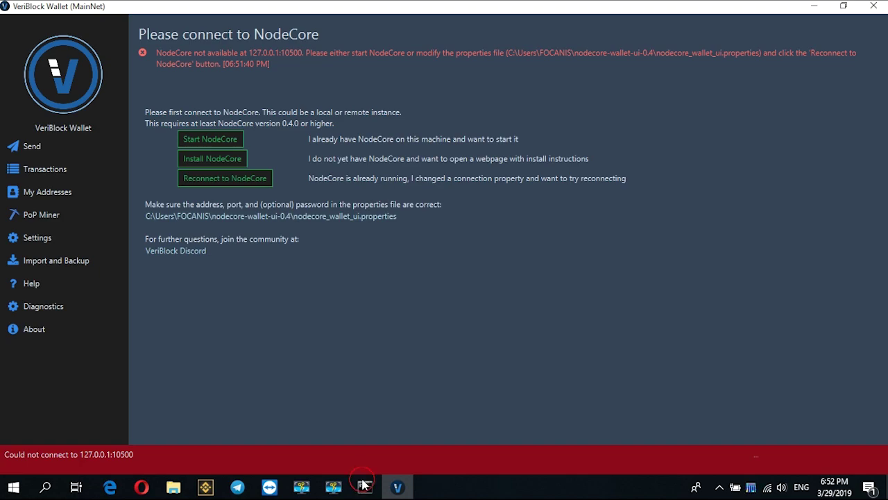
mouse_move(363, 484)
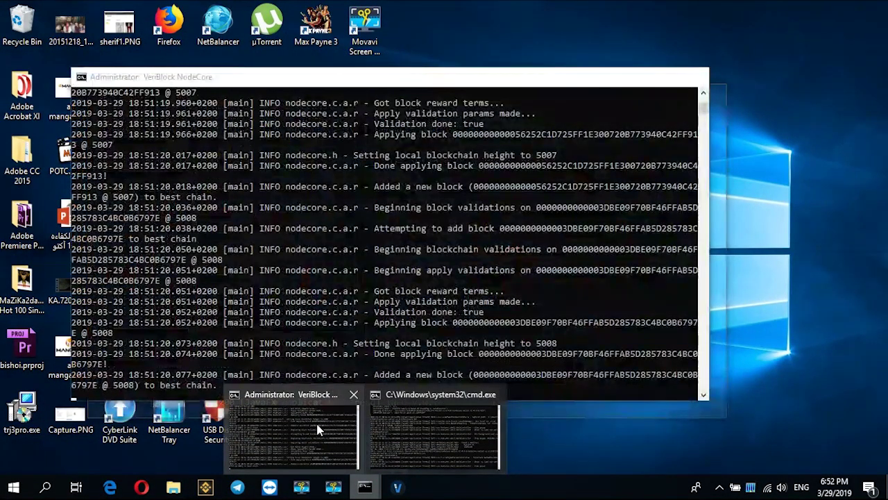
left_click(265, 427)
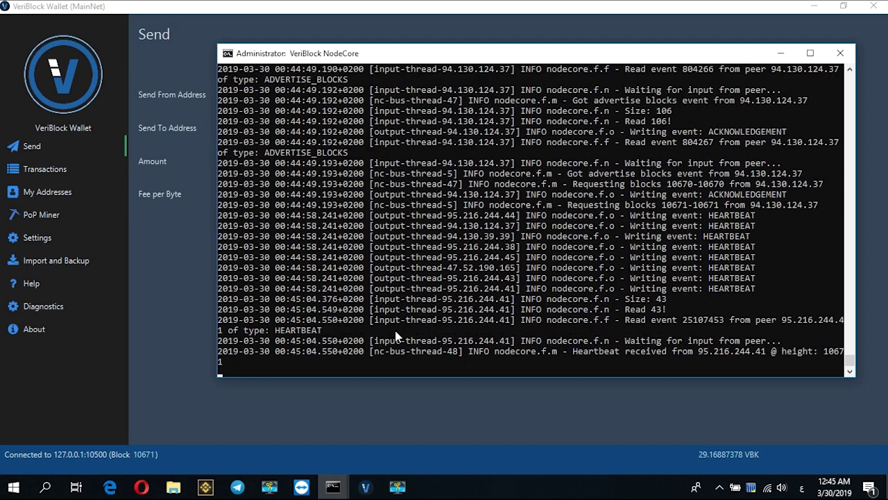
- Select wallet_backup.dat from the makeaddress-0.1.2 bin folder, under Videos\nodecore-wallet-ui-0.4.0\New folder, as the backup file for the wallet import
left_click(62, 260)
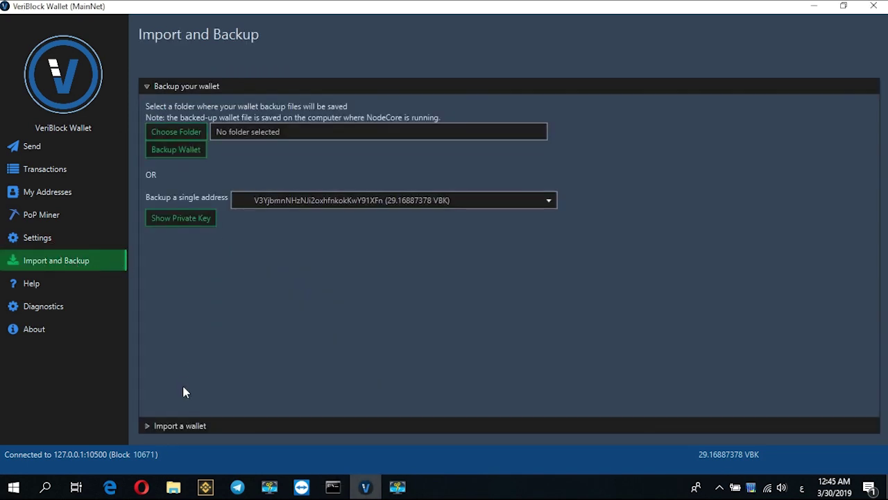
left_click(180, 426)
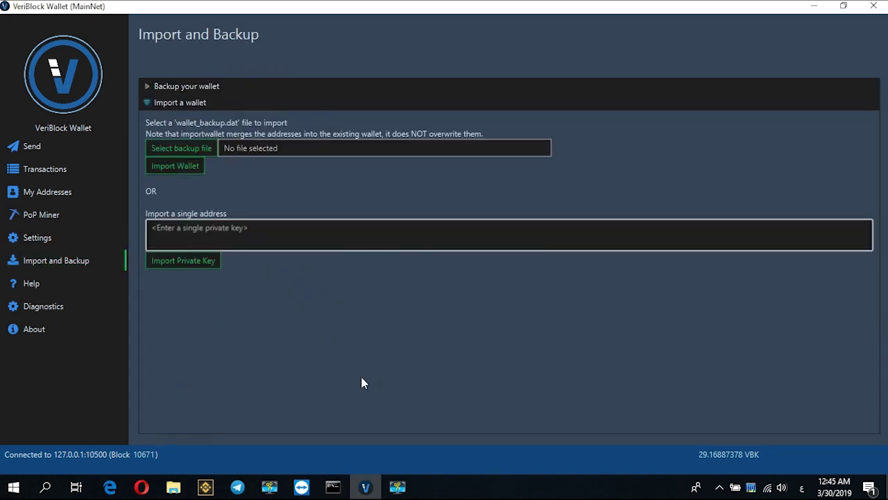
left_click(192, 152)
scroll(464, 318, "down", 3)
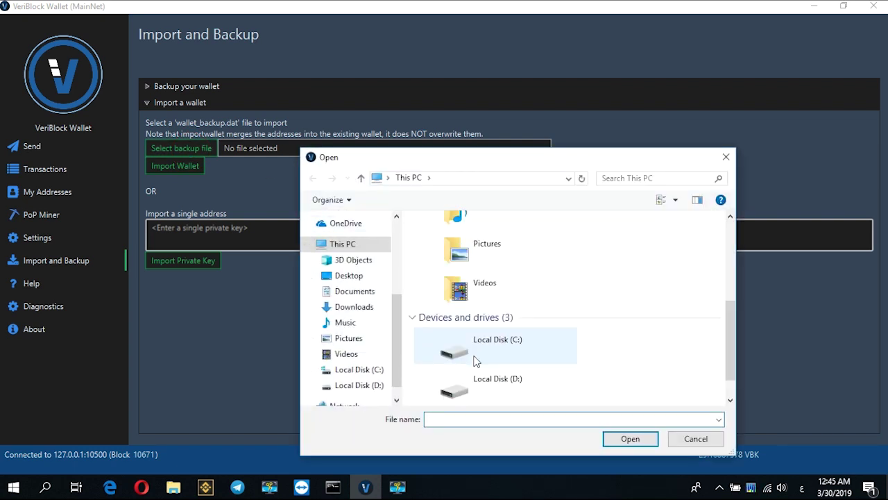
double_click(493, 283)
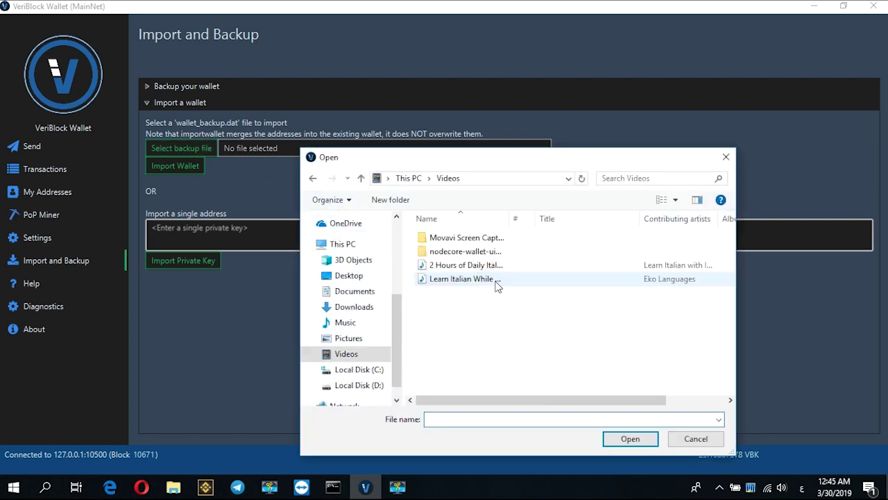
double_click(466, 253)
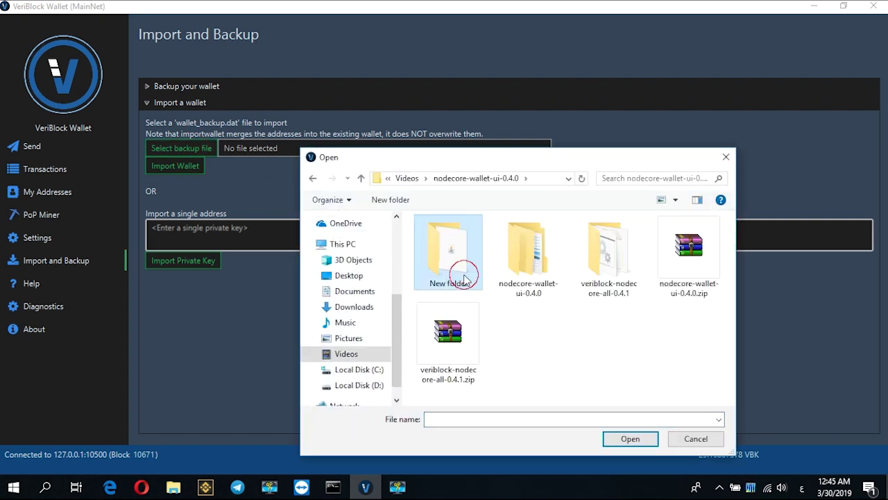
double_click(466, 257)
double_click(449, 264)
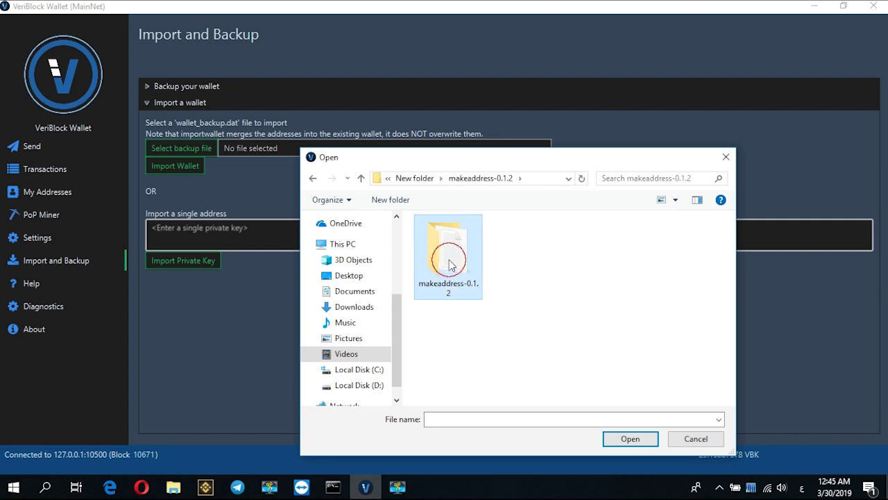
double_click(449, 264)
double_click(449, 257)
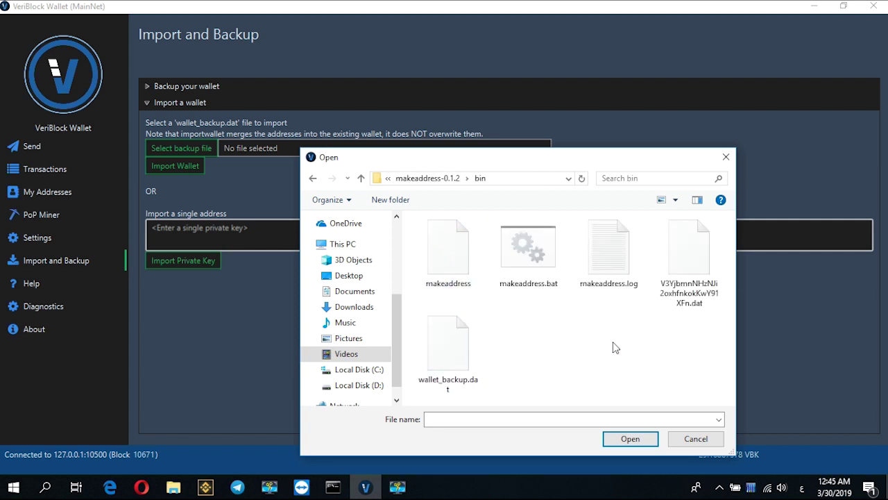
left_click(470, 364)
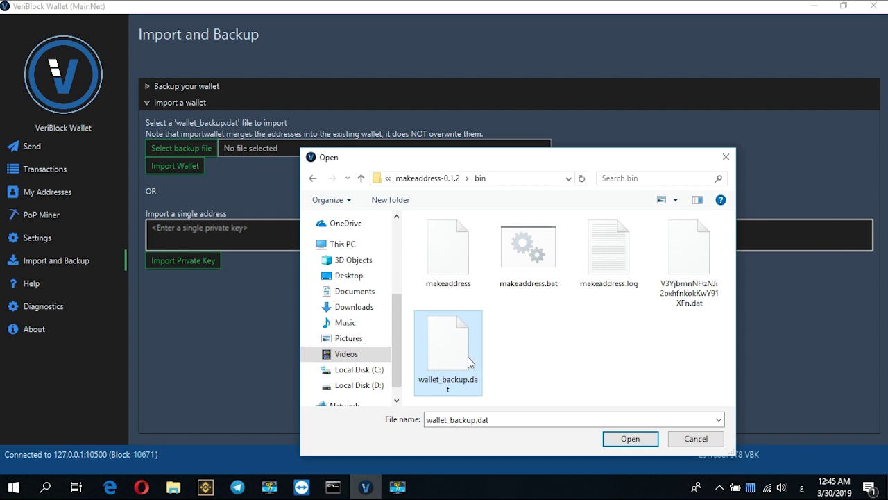
left_click(630, 438)
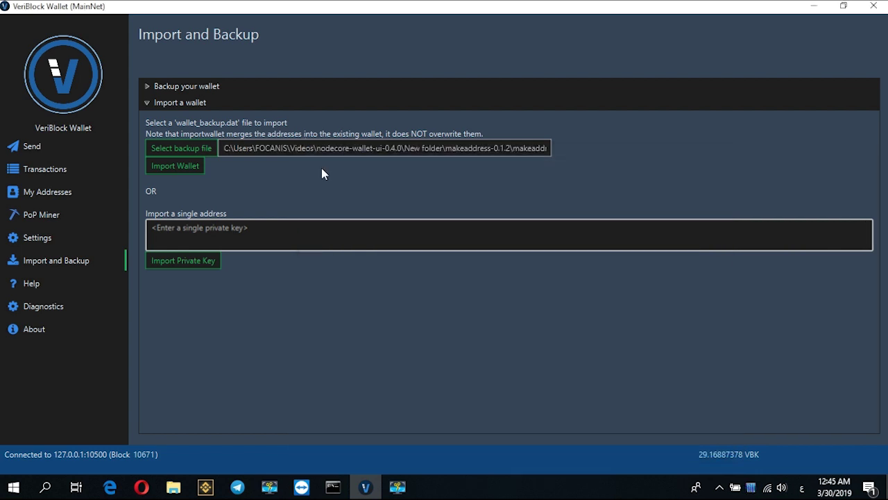
- Import the wallet from the selected backup file and review the new balance and added addresses in the result message
left_click(197, 170)
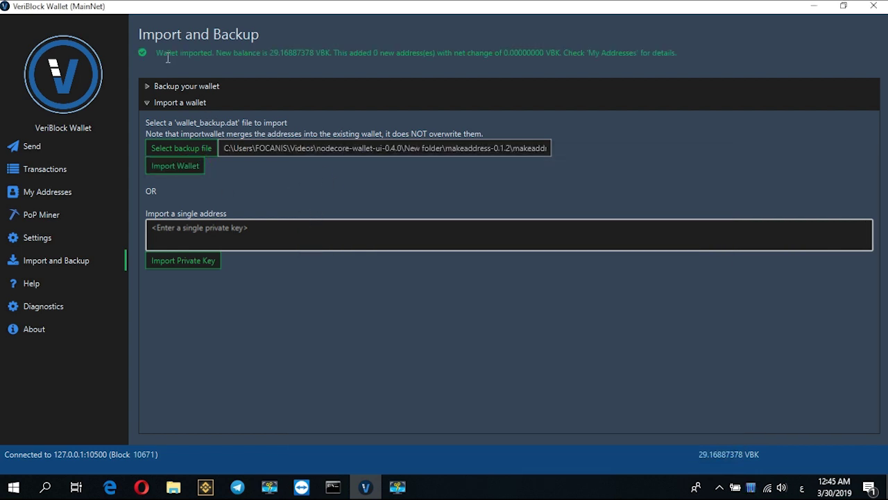
double_click(281, 59)
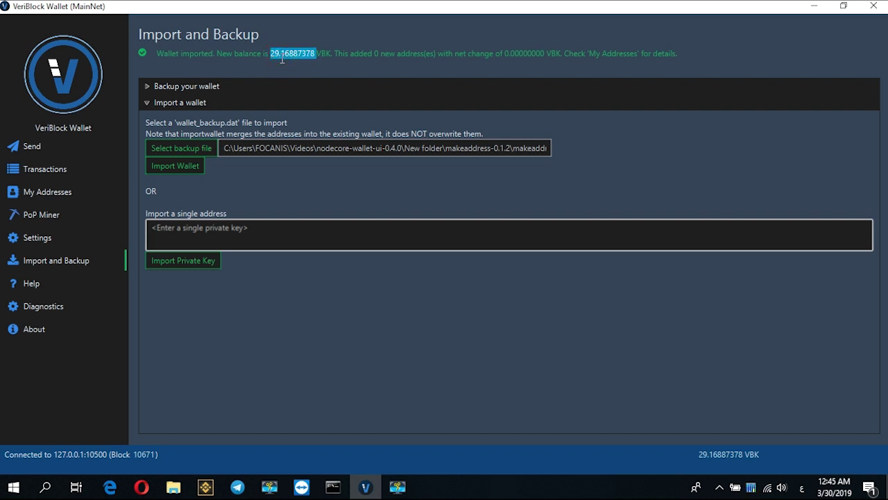
left_click(464, 57)
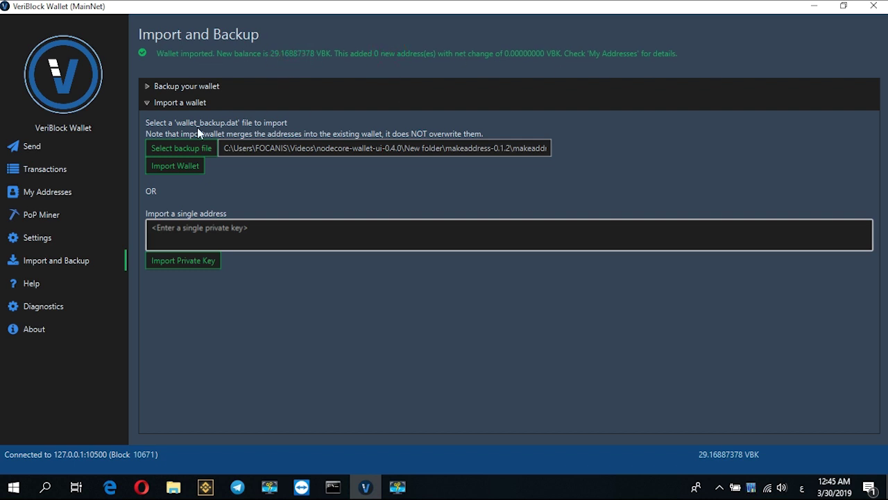
- Open the wallet's address list and check the second address and its confirmed VBK balance
left_click(61, 198)
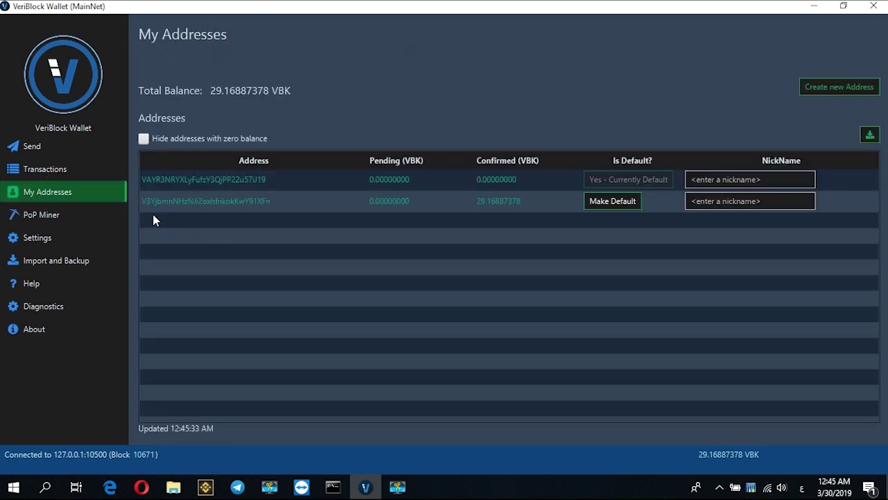
left_click(279, 204)
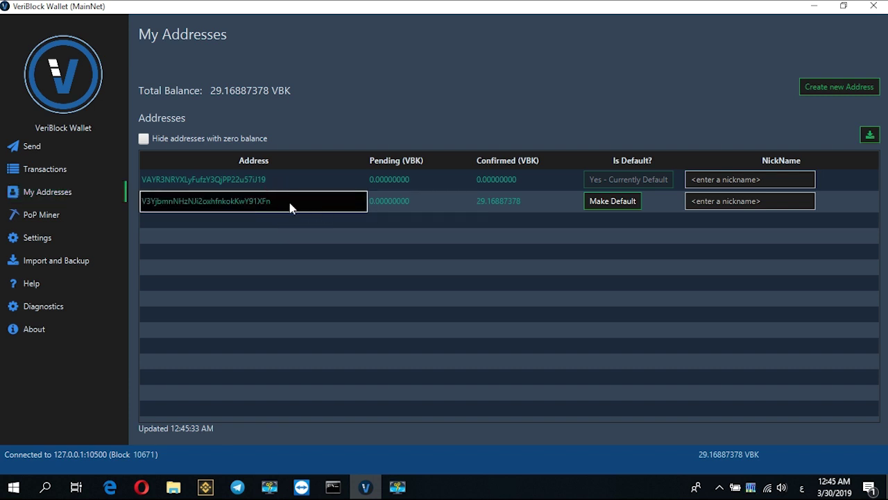
left_click(498, 208)
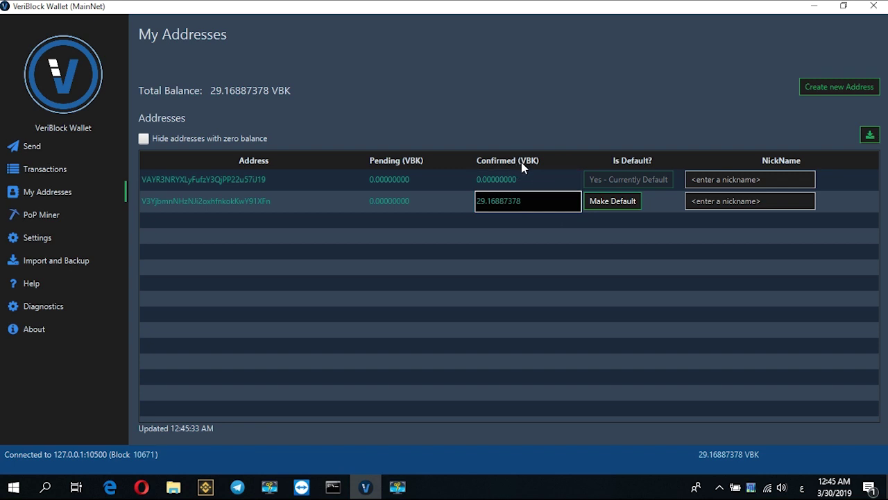
- View the wallet's form for sending VBK and switch to the EnigmaDroid YouTube channel in Opera
left_click(43, 146)
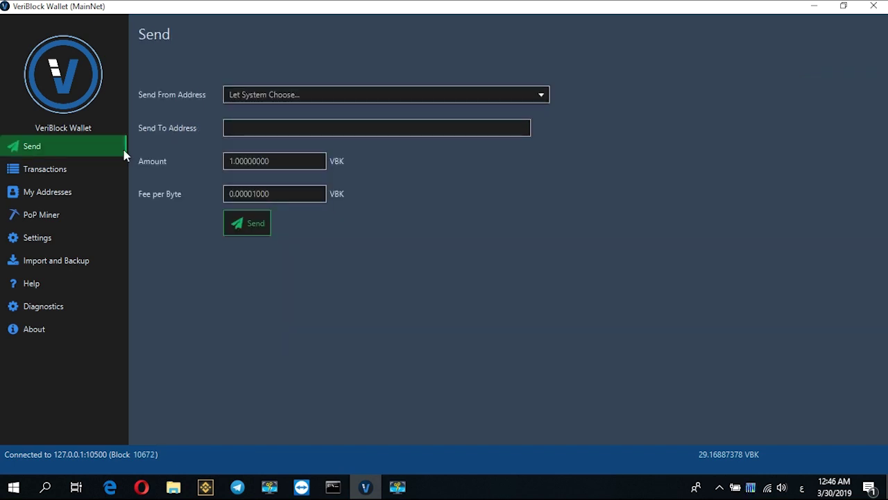
key("alt+Tab")
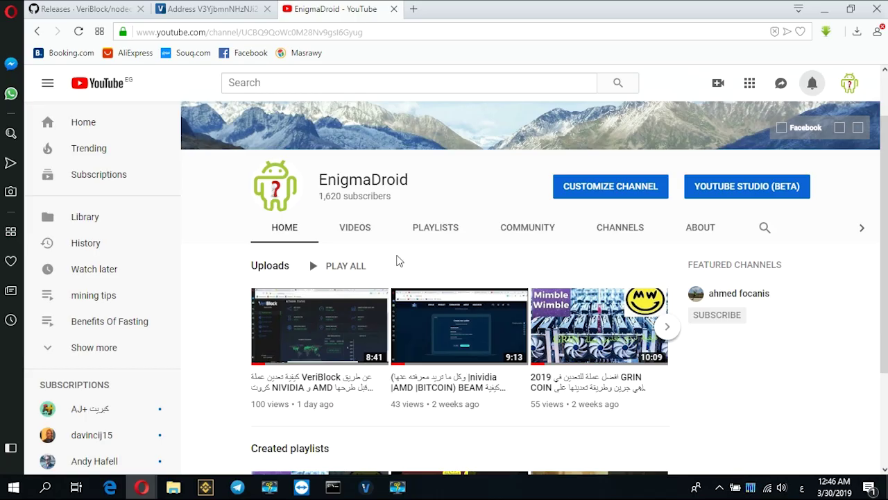